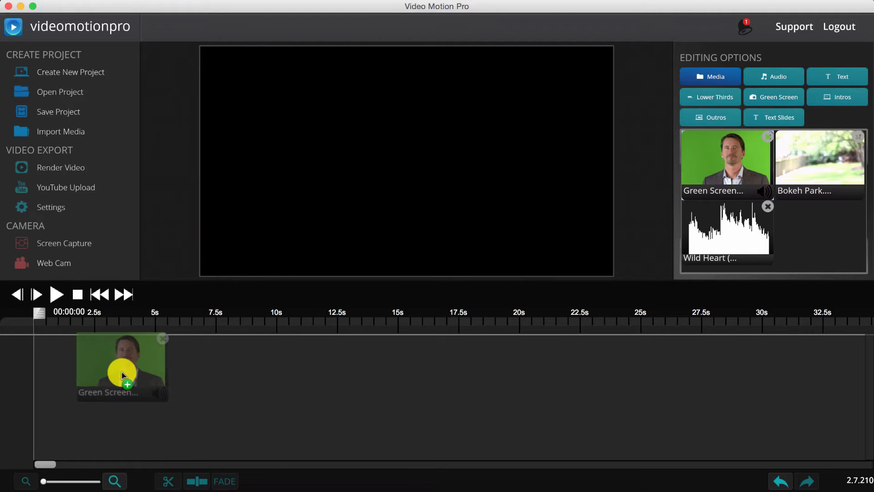
# Place the green-screen presenter clip on the timeline with Bokeh Park on a second track below it.
pyautogui.click(122, 359)
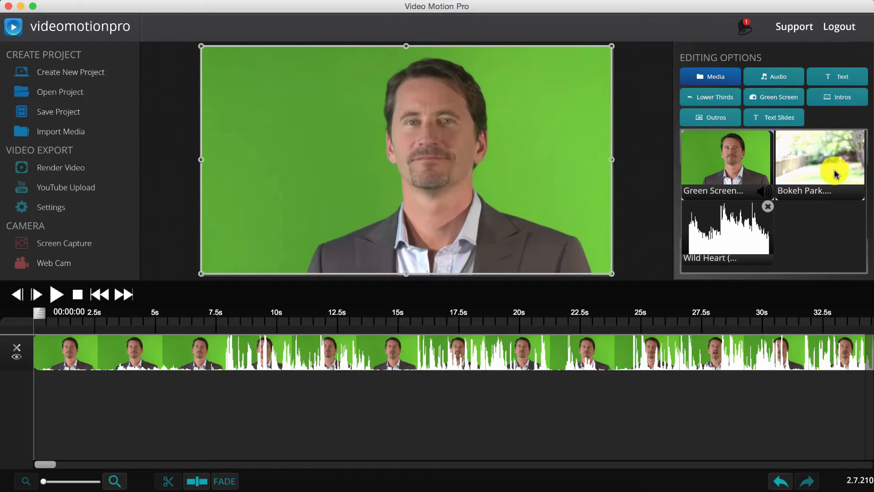
pyautogui.moveTo(836, 173); pyautogui.dragTo(228, 400)
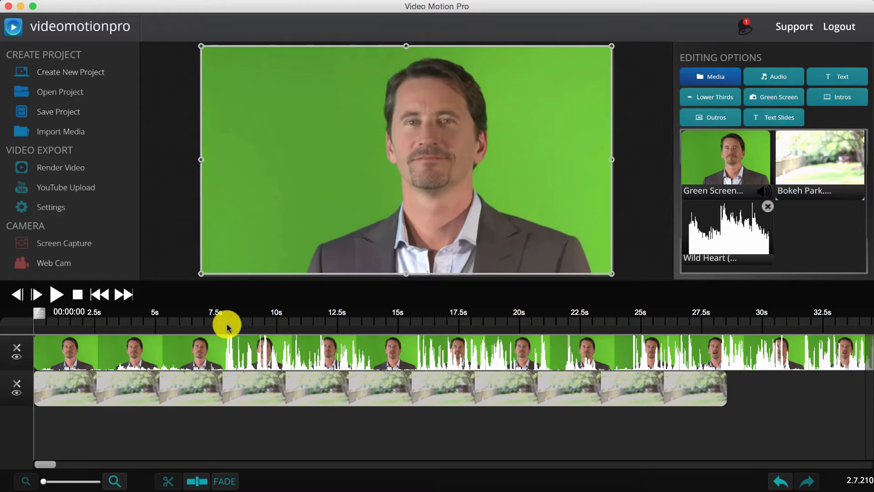
# Split the presenter clip at about 7.75 s, delete the first part, and move the remainder to 0 s.
pyautogui.moveTo(223, 319); pyautogui.dragTo(220, 316)
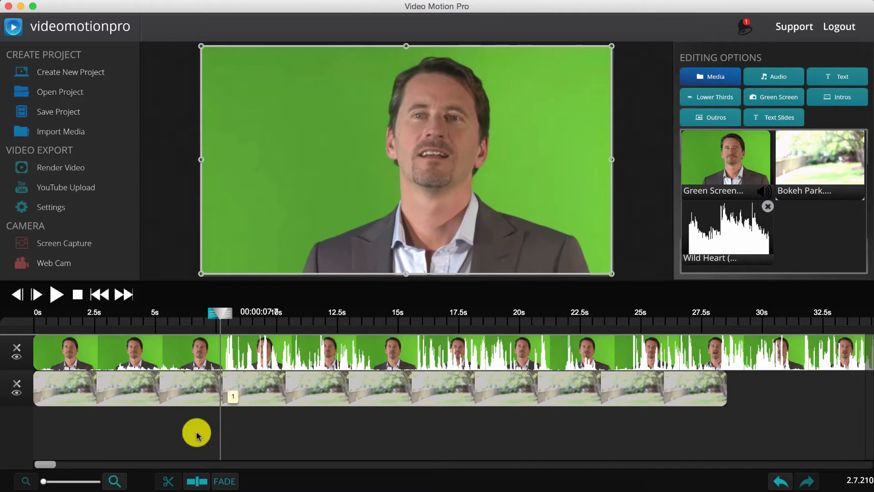
pyautogui.click(199, 481)
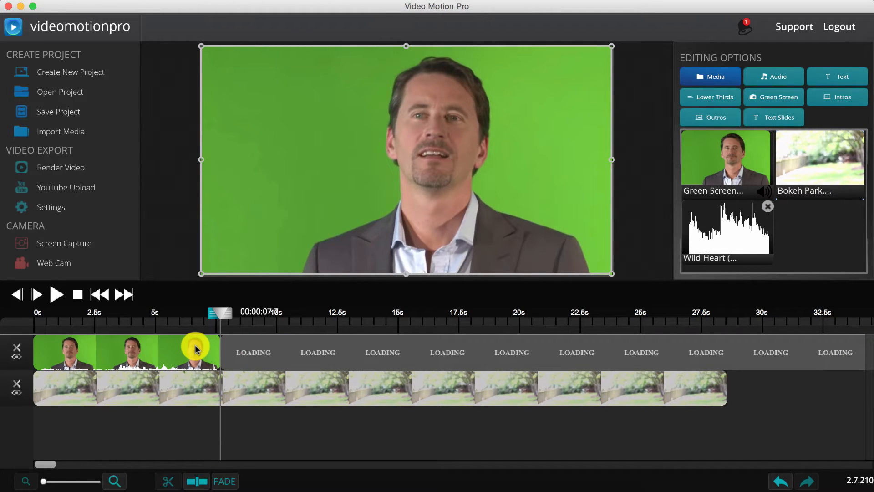
pyautogui.press('Delete')
pyautogui.click(283, 351)
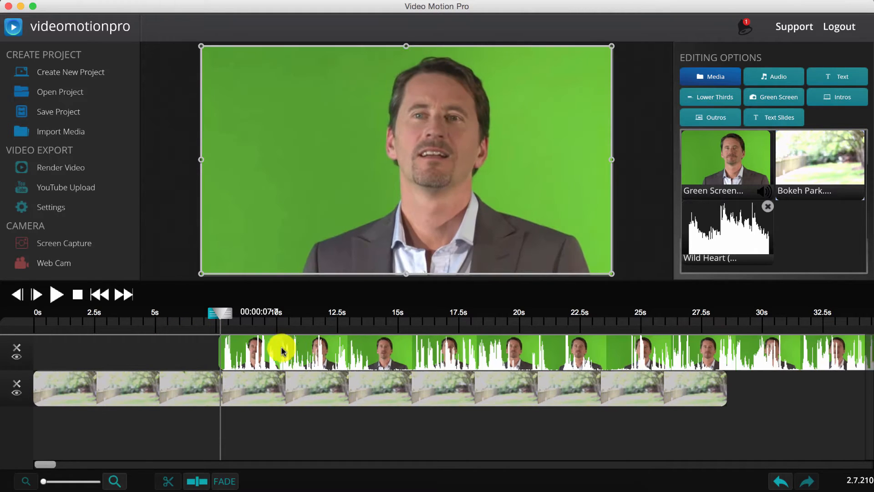
pyautogui.moveTo(282, 351); pyautogui.dragTo(104, 358)
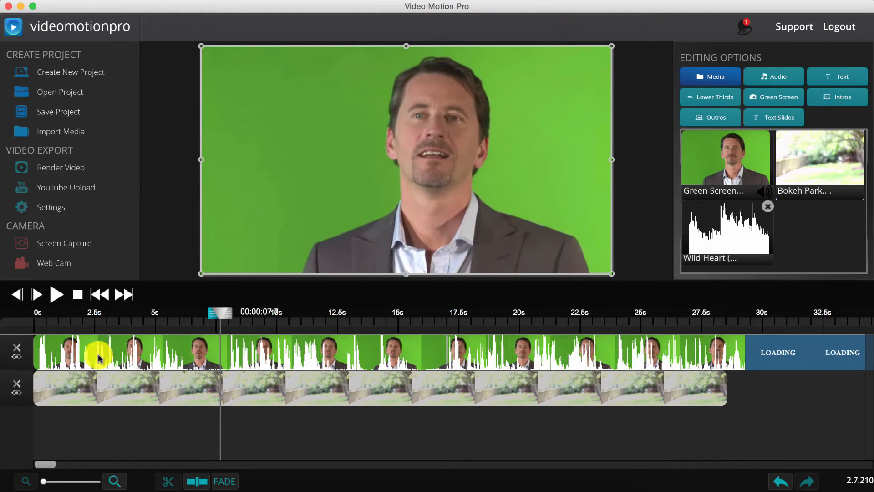
pyautogui.click(100, 296)
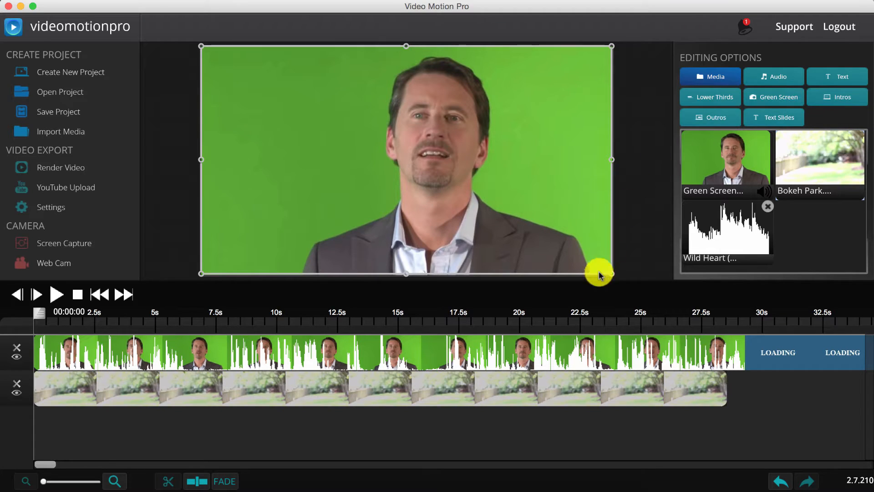
# Preview the green-screen key, then apply it with tolerance 75% and softness 31%.
pyautogui.click(763, 102)
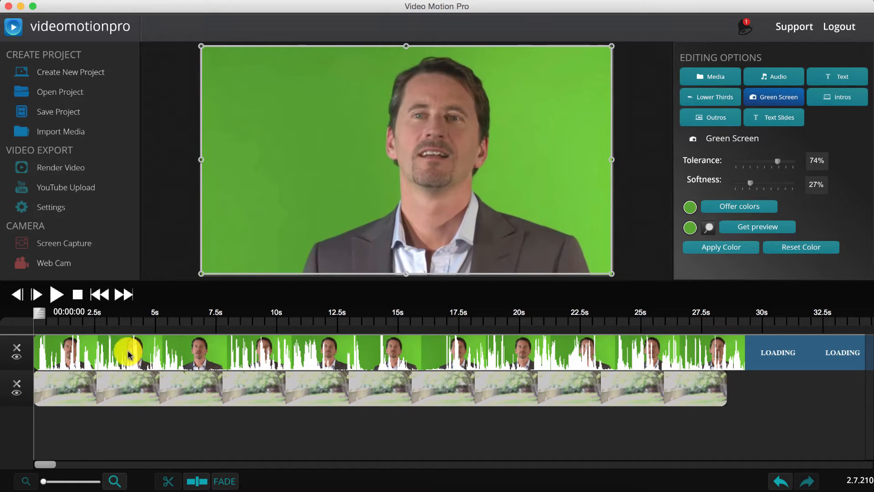
pyautogui.click(749, 228)
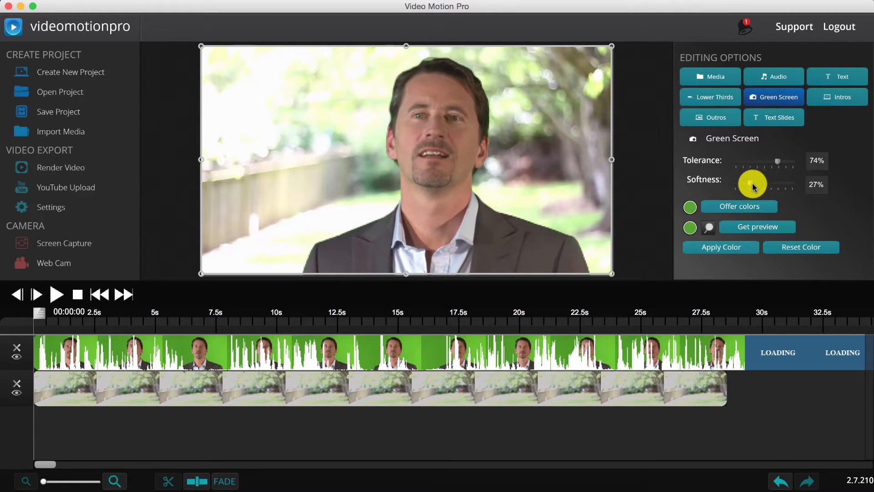
pyautogui.click(732, 249)
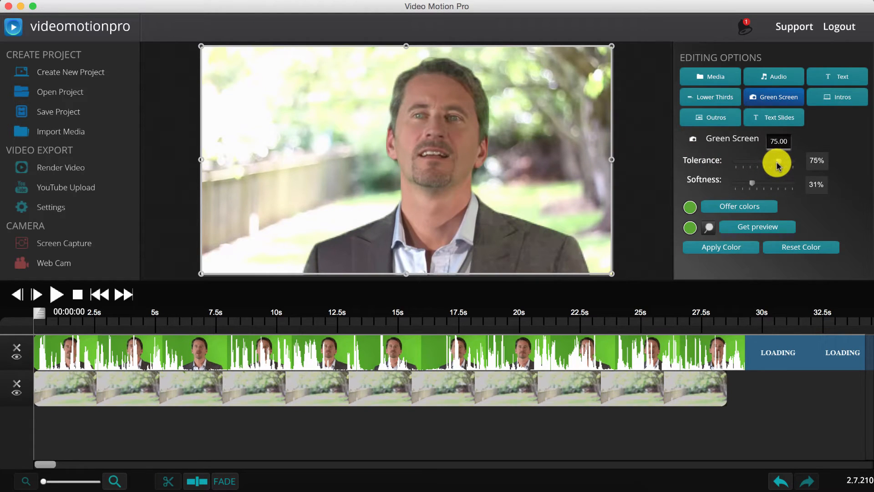
pyautogui.click(742, 253)
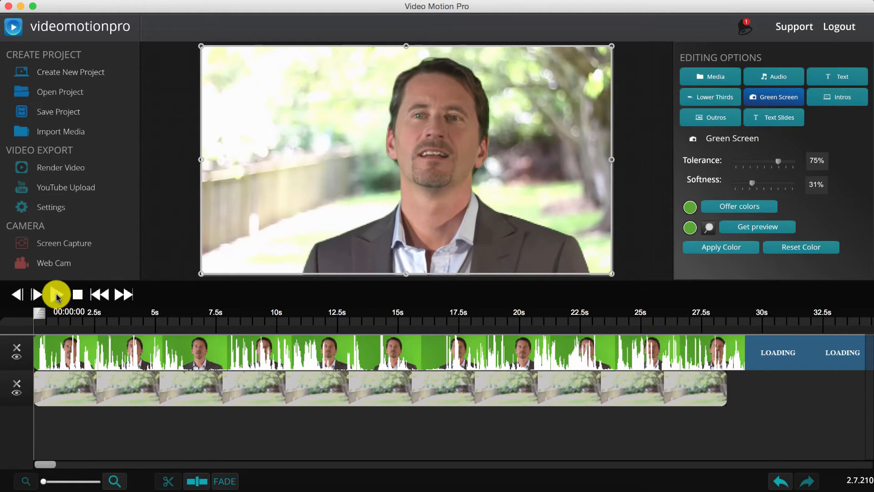
# Preview the composite, then scale the presenter overlay slightly smaller and move it right and down.
pyautogui.click(54, 295)
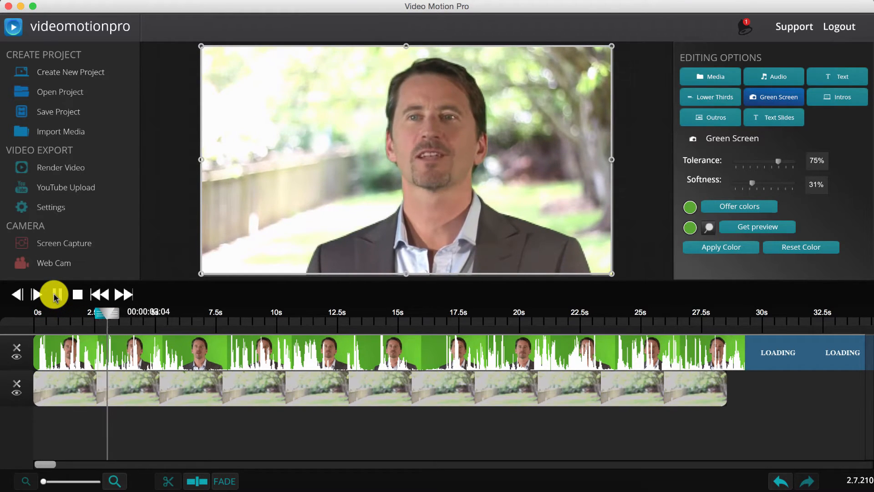
pyautogui.click(56, 296)
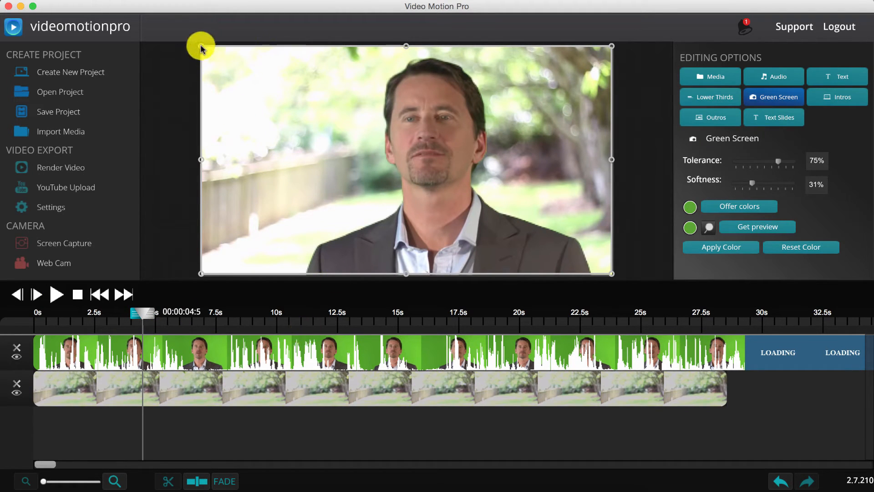
pyautogui.moveTo(201, 46); pyautogui.dragTo(222, 57)
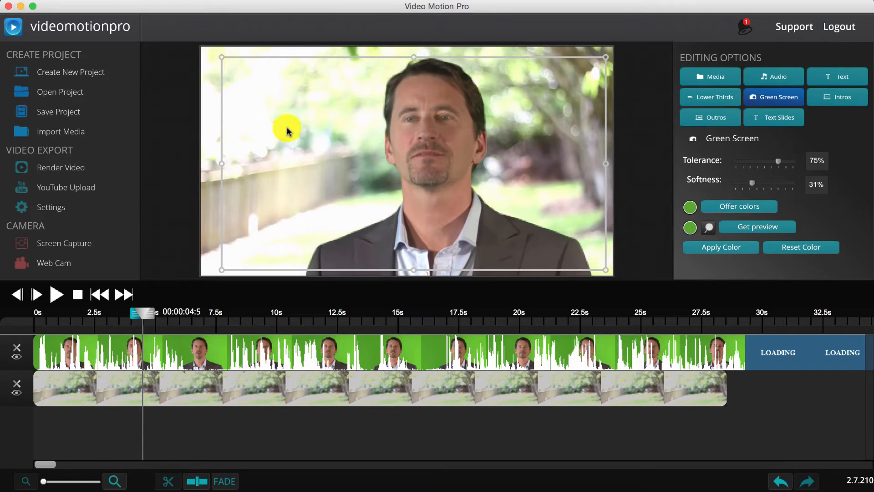
pyautogui.moveTo(416, 173); pyautogui.dragTo(502, 227)
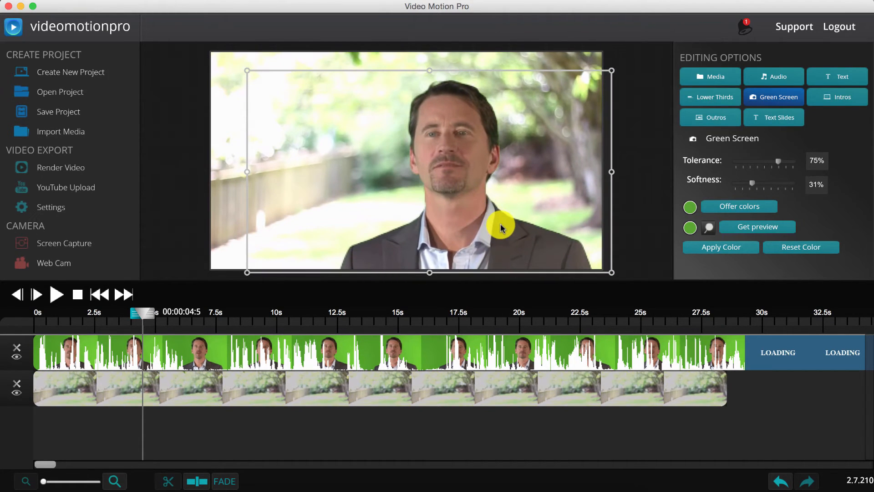
pyautogui.moveTo(249, 72); pyautogui.dragTo(224, 58)
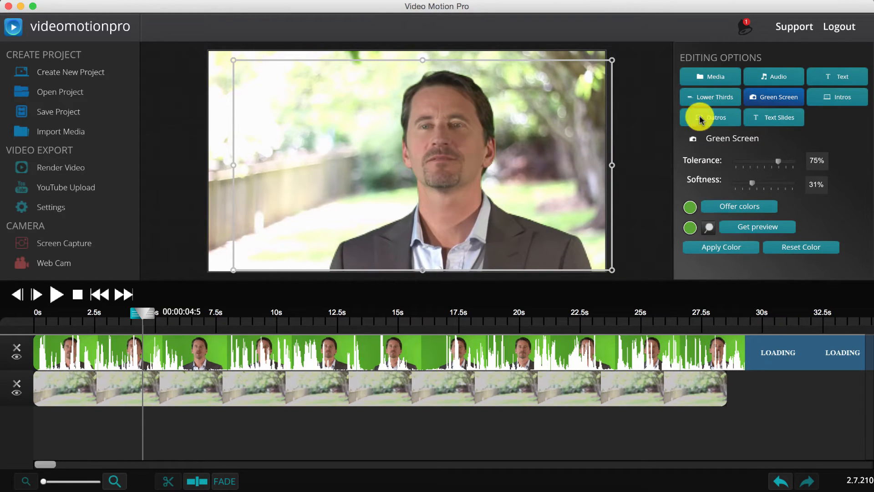
# Add the Wild Heart music to the timeline, starting at 0 s.
pyautogui.click(767, 76)
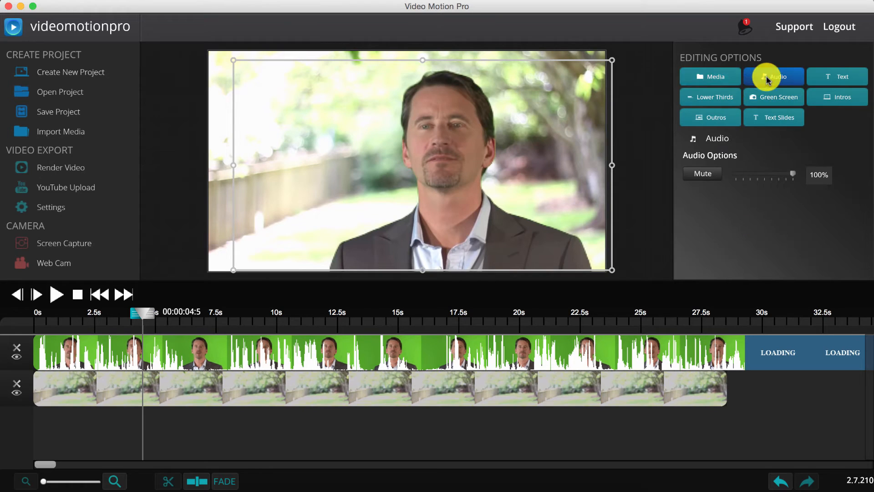
pyautogui.click(703, 76)
pyautogui.moveTo(706, 258); pyautogui.dragTo(95, 444)
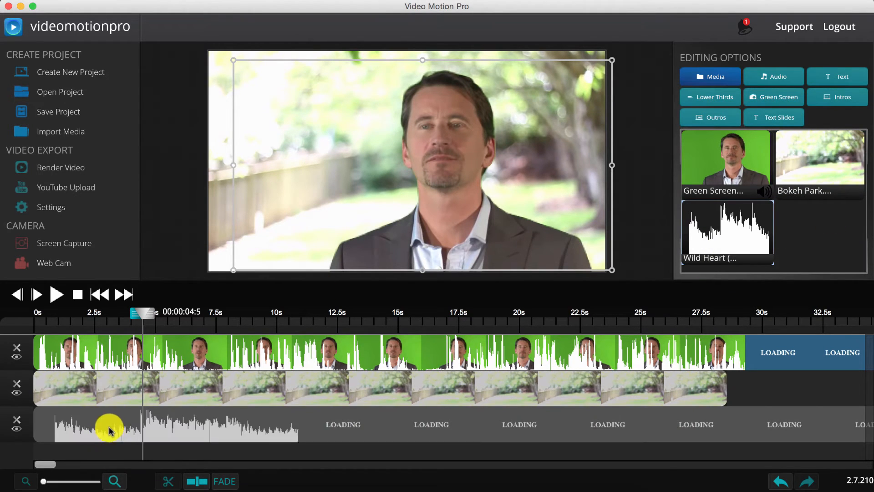
pyautogui.click(114, 422)
pyautogui.click(51, 330)
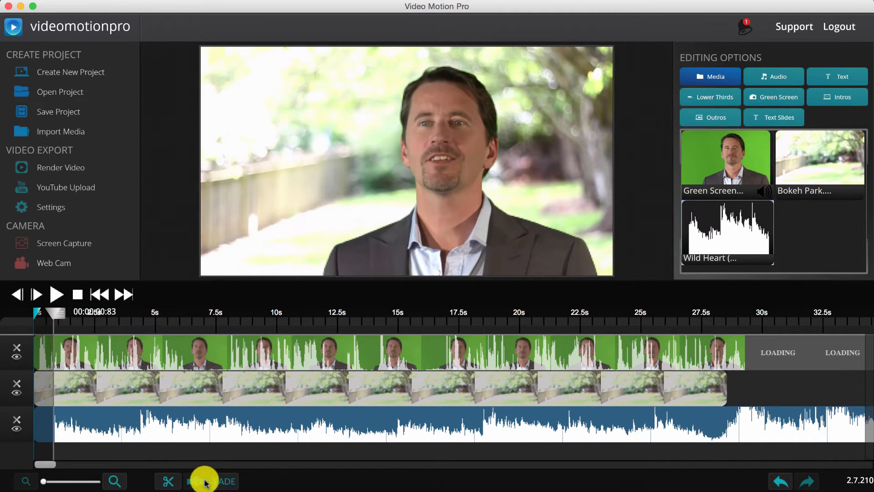
pyautogui.click(167, 481)
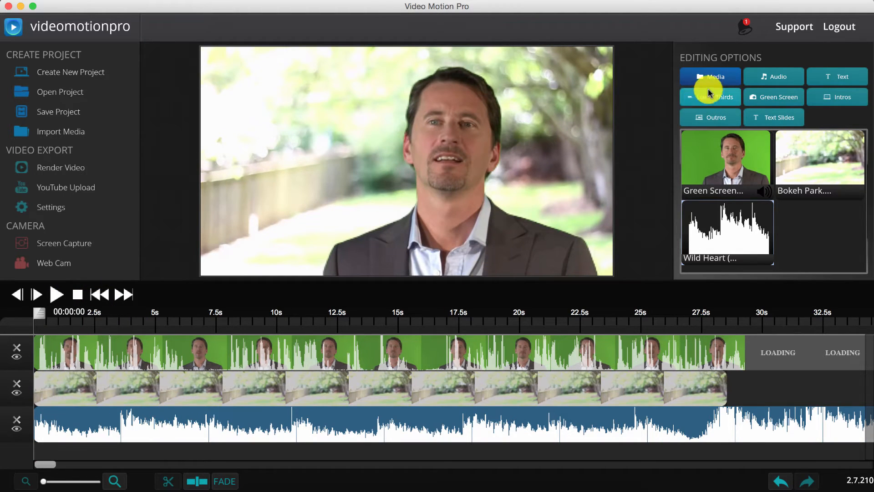
# Set the music volume to 37% and play the video to hear the mix.
pyautogui.click(776, 78)
pyautogui.click(755, 174)
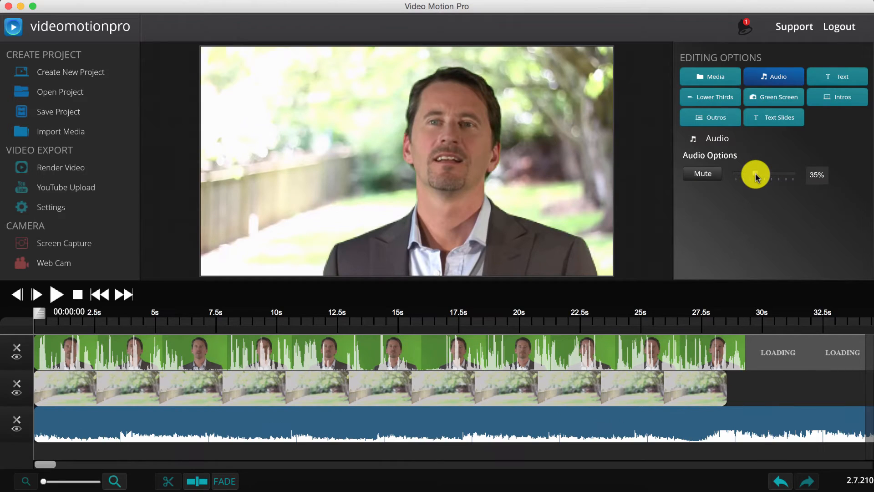
pyautogui.moveTo(755, 174); pyautogui.dragTo(759, 174)
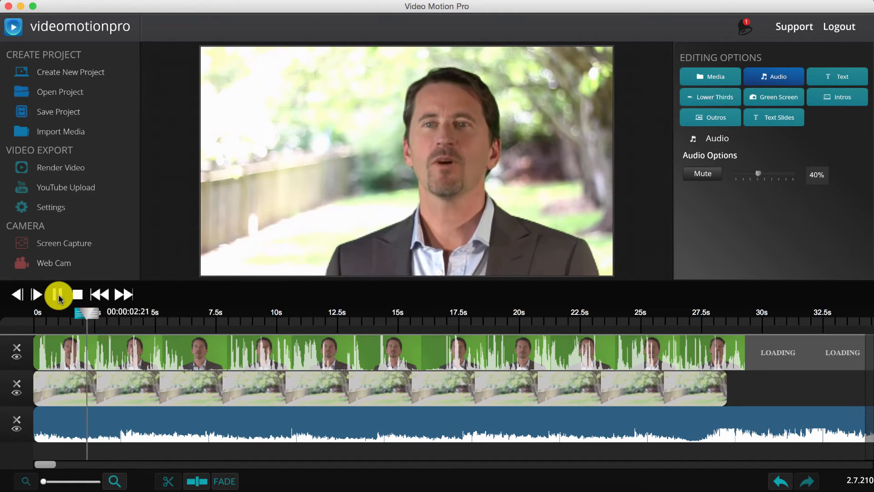
pyautogui.press('XF86AudioRaiseVolume')
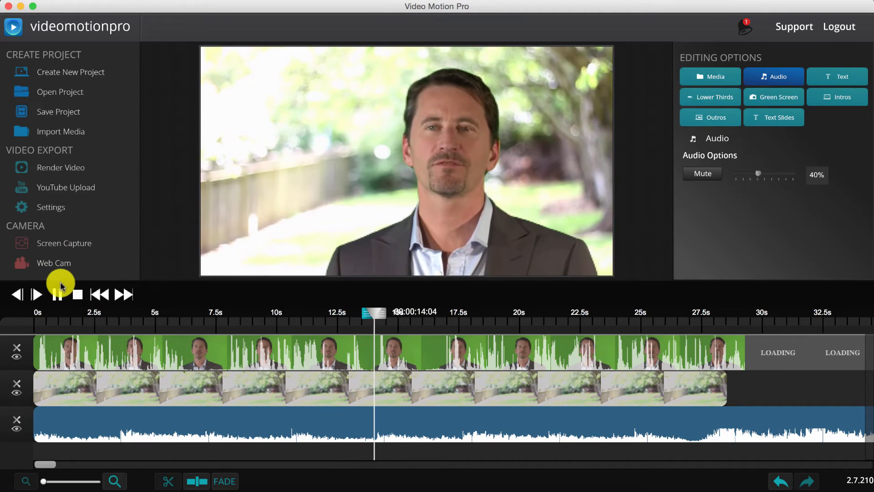
pyautogui.click(59, 294)
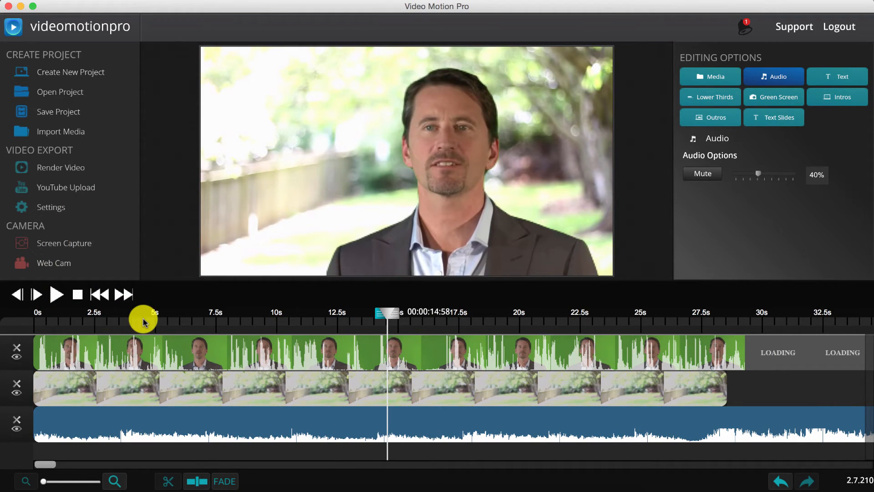
# Delete the music, background video and presenter green-screen tracks from the timeline.
pyautogui.click(17, 421)
pyautogui.click(17, 383)
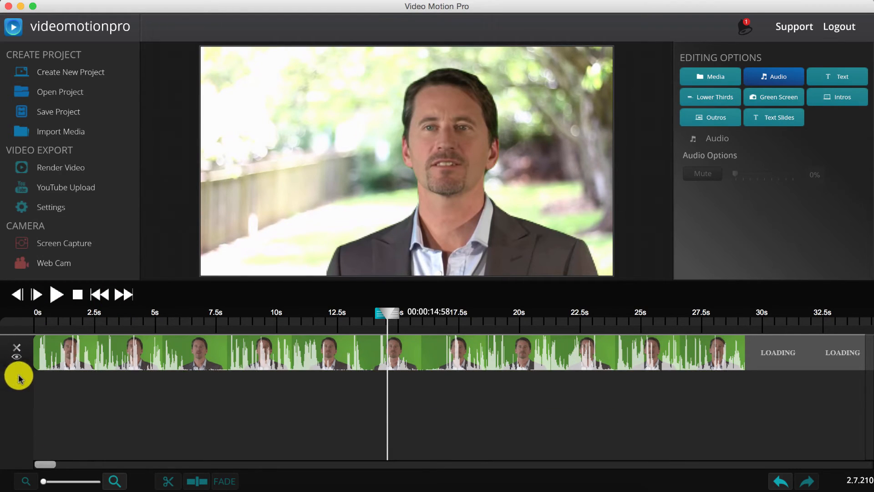
pyautogui.click(16, 347)
# Import Boeing Green Screen Footage from the footage folder into the media library.
pyautogui.click(249, 488)
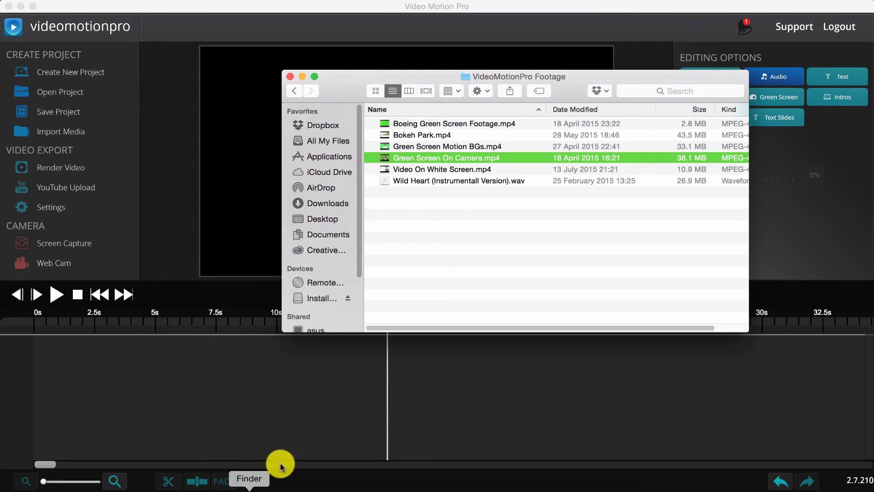
pyautogui.click(422, 124)
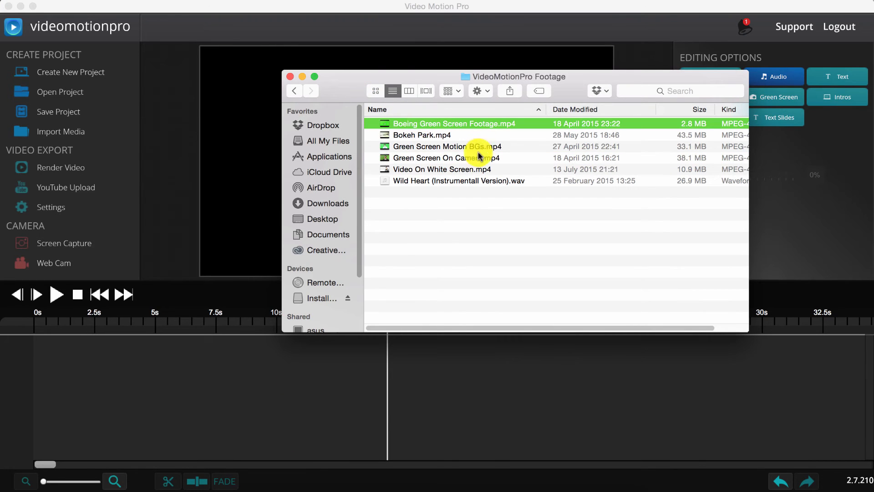
pyautogui.click(424, 146)
pyautogui.click(418, 125)
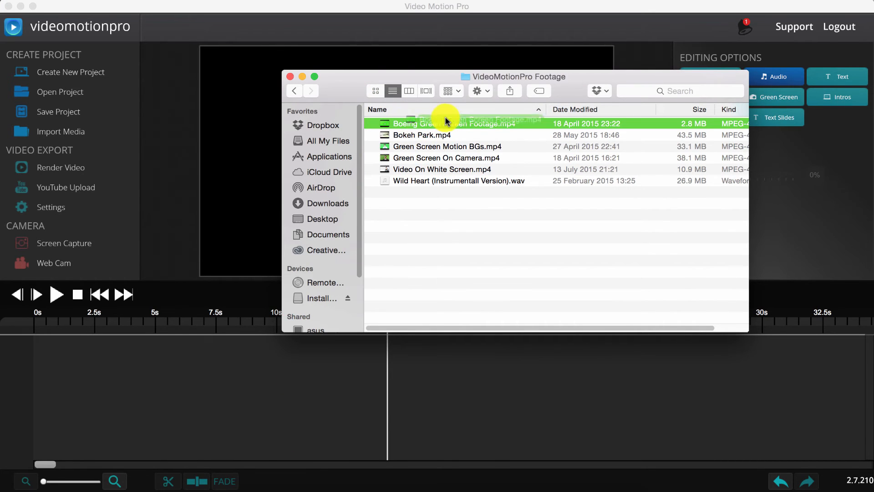
pyautogui.moveTo(628, 72); pyautogui.dragTo(442, 90)
pyautogui.click(703, 75)
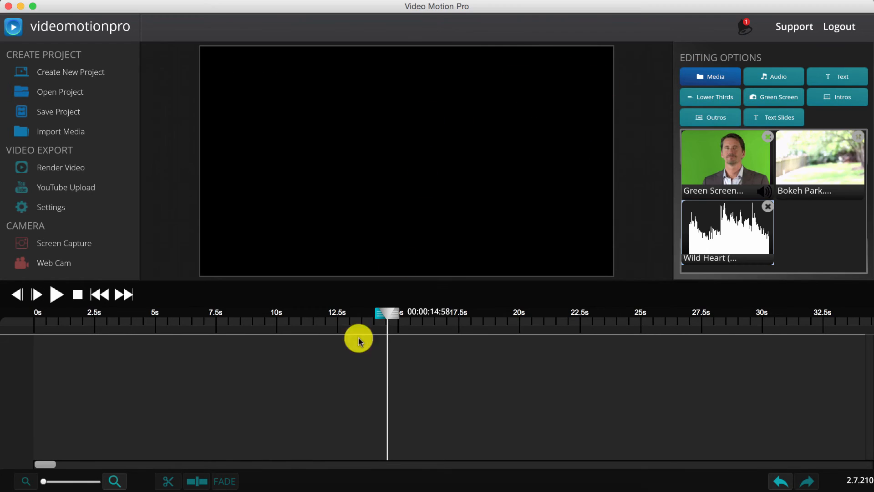
pyautogui.click(249, 490)
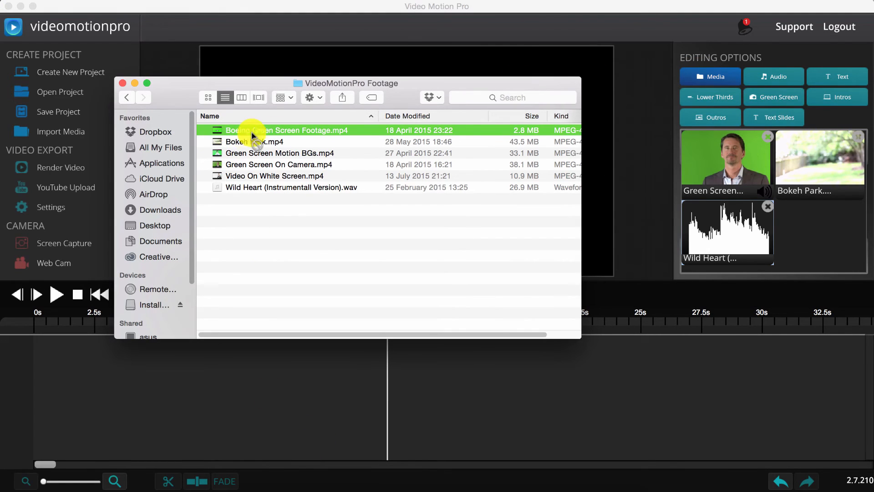
pyautogui.moveTo(253, 136); pyautogui.dragTo(799, 226)
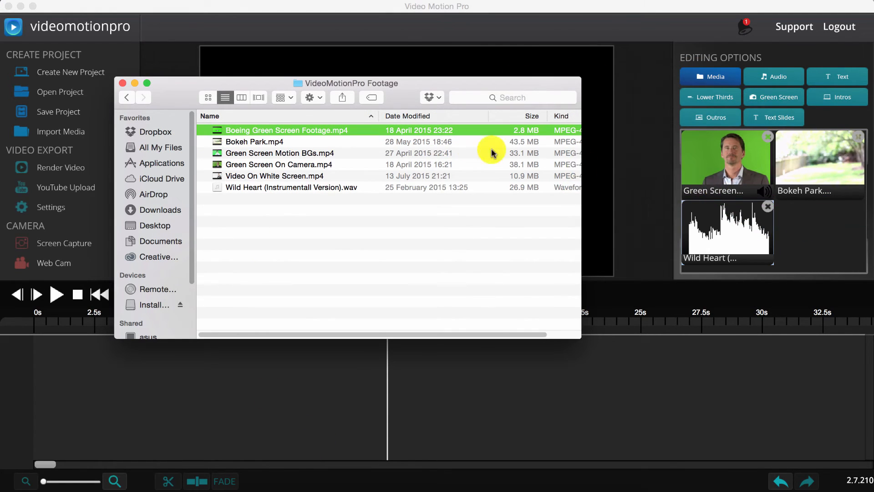
pyautogui.moveTo(354, 135); pyautogui.dragTo(825, 227)
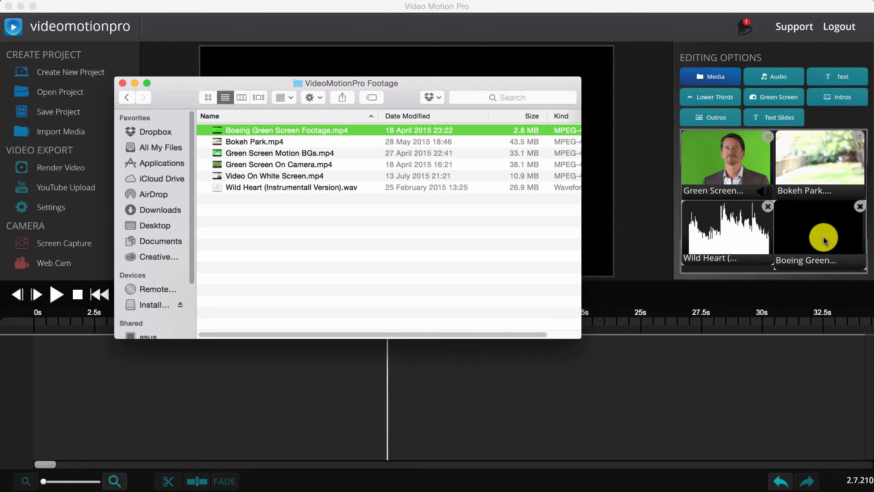
pyautogui.click(824, 270)
# Place the Boeing clip on the timeline and slide it to start at 0 s.
pyautogui.moveTo(823, 270); pyautogui.dragTo(248, 361)
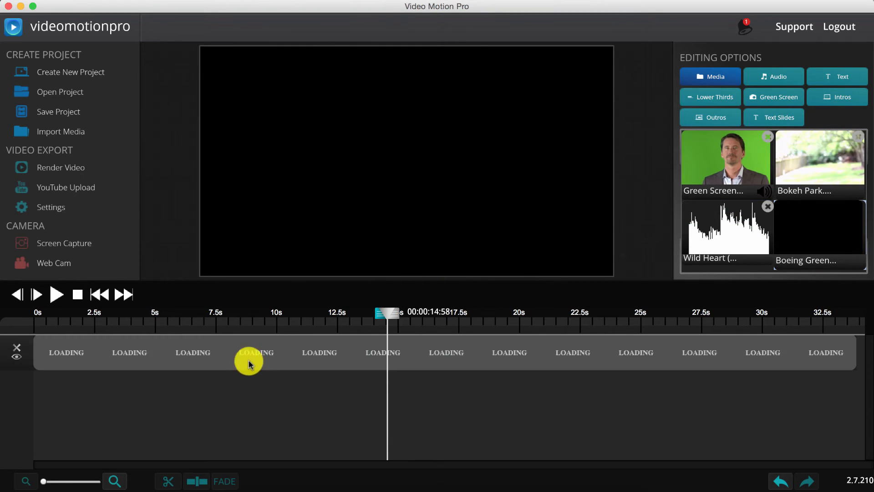
pyautogui.click(98, 294)
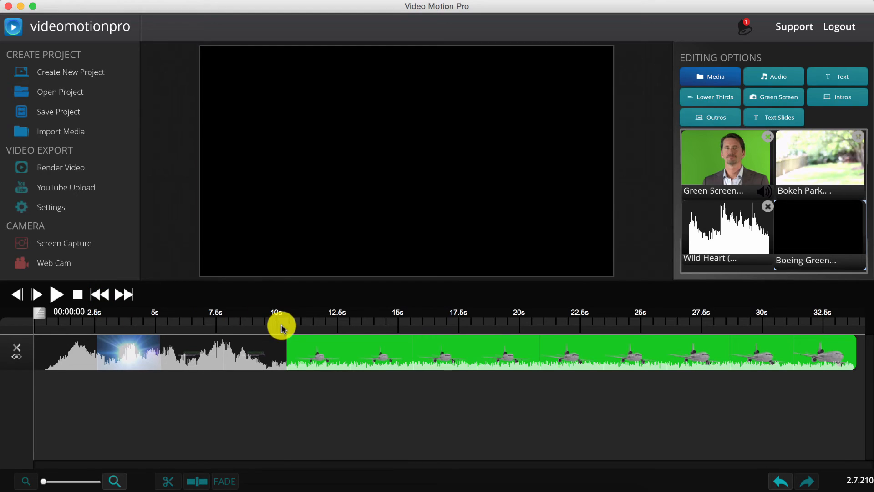
pyautogui.moveTo(285, 326); pyautogui.dragTo(283, 314)
pyautogui.click(286, 368)
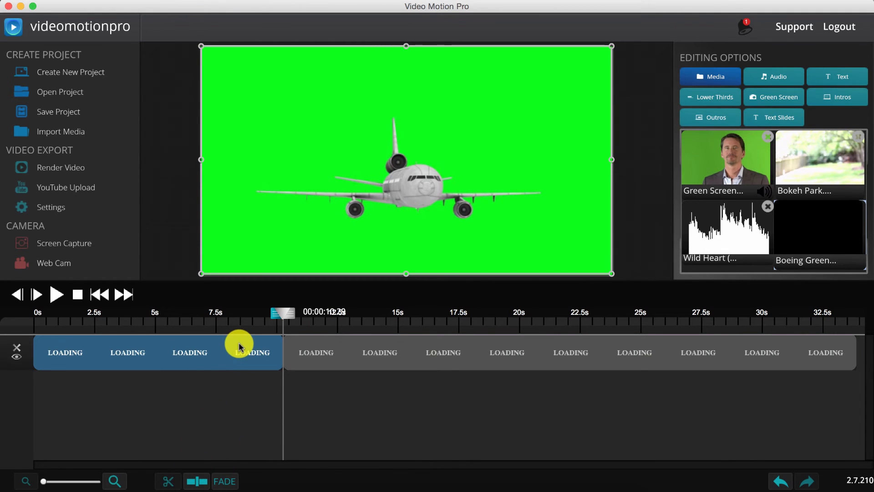
pyautogui.moveTo(321, 361); pyautogui.dragTo(62, 362)
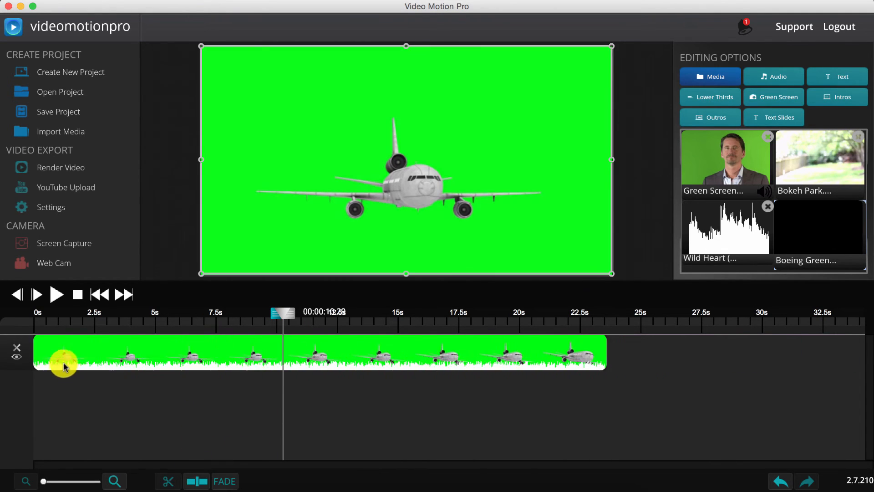
pyautogui.click(100, 295)
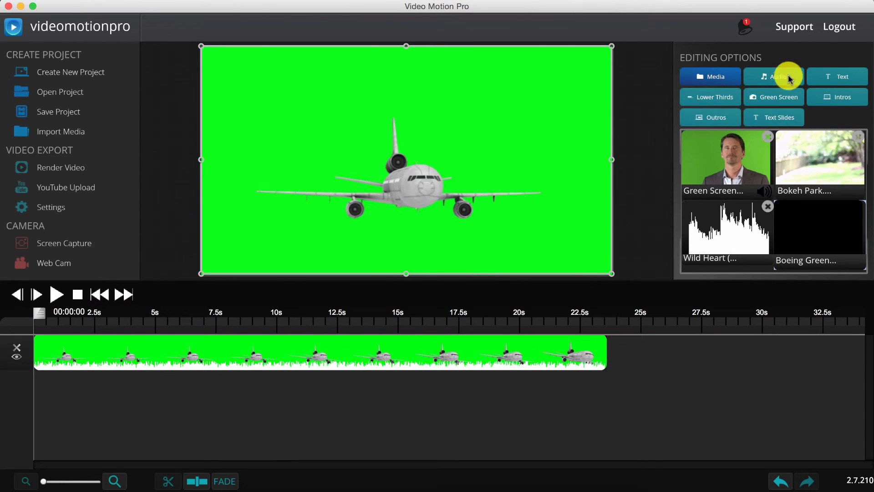
# Reset the key colour and key out the airliner's green at tolerance 94%, softness 12%.
pyautogui.click(777, 97)
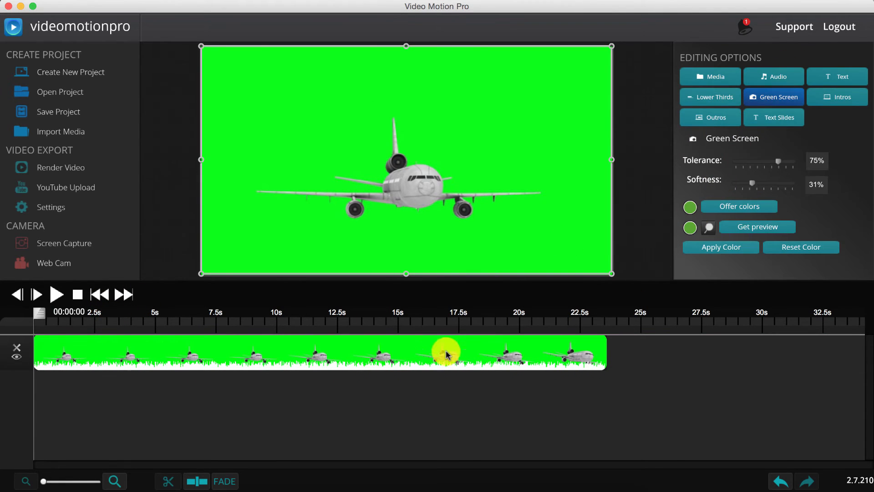
pyautogui.click(776, 248)
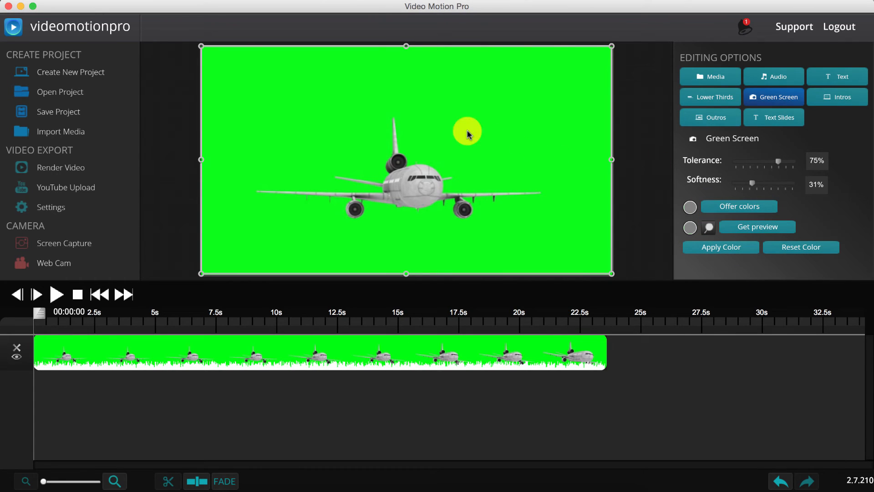
pyautogui.click(727, 251)
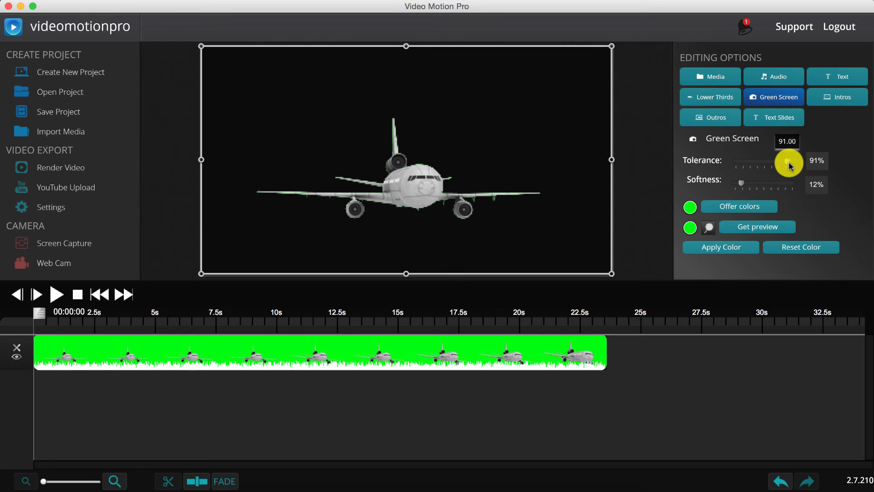
pyautogui.click(731, 246)
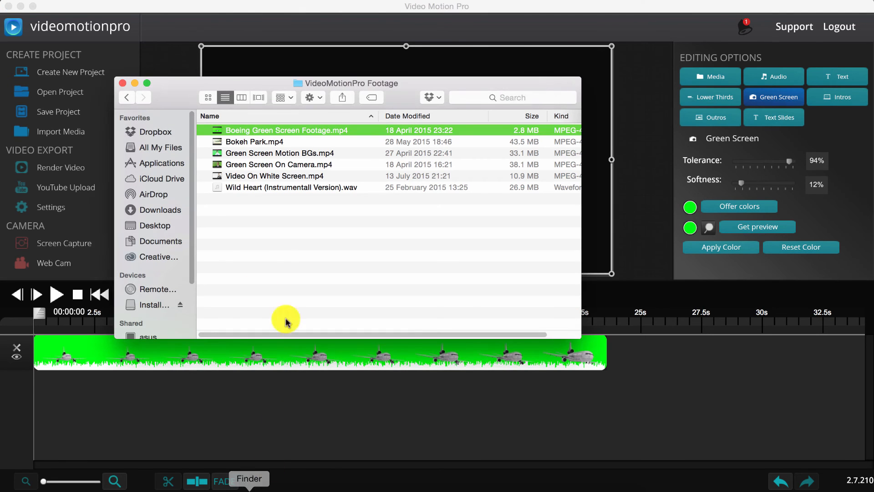
# Add Bokeh Park.mp4 as a background track beneath the airliner clip.
pyautogui.click(241, 142)
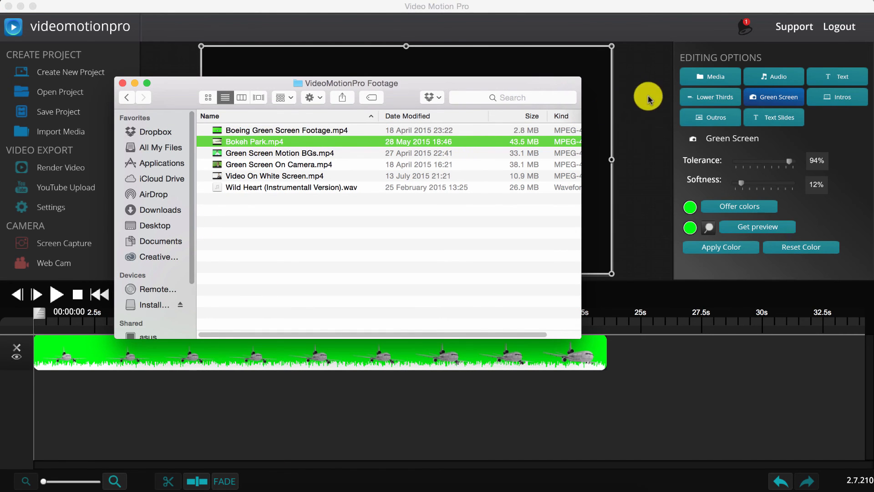
pyautogui.click(712, 77)
pyautogui.moveTo(814, 160); pyautogui.dragTo(301, 423)
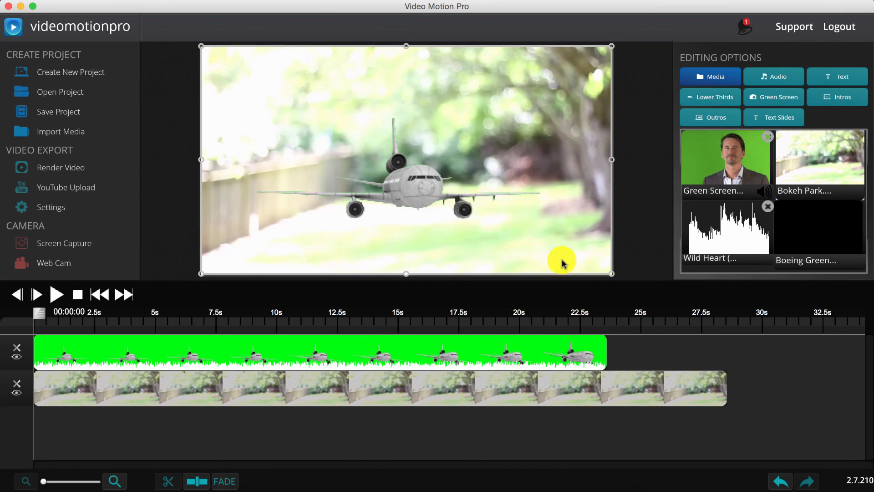
# Shrink the airliner overlay and move it up and to the left.
pyautogui.moveTo(614, 276); pyautogui.dragTo(660, 293)
pyautogui.moveTo(505, 215); pyautogui.dragTo(471, 188)
pyautogui.moveTo(585, 244); pyautogui.dragTo(575, 241)
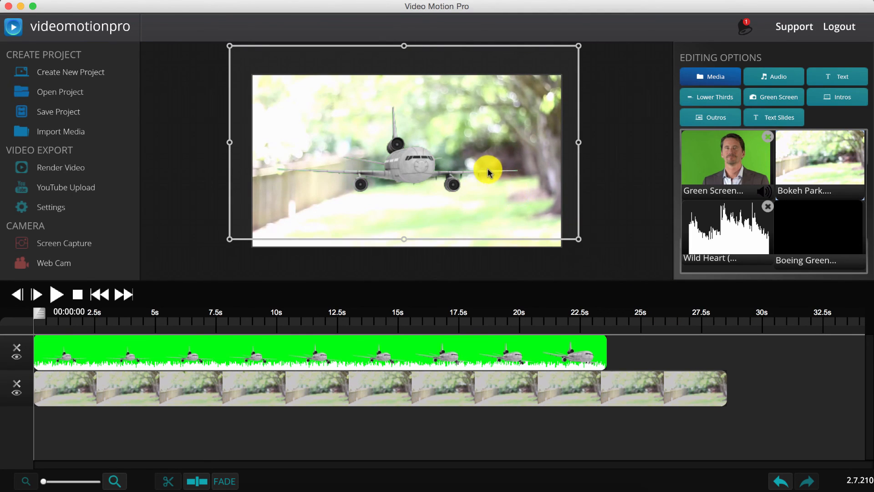
pyautogui.moveTo(432, 172); pyautogui.dragTo(370, 160)
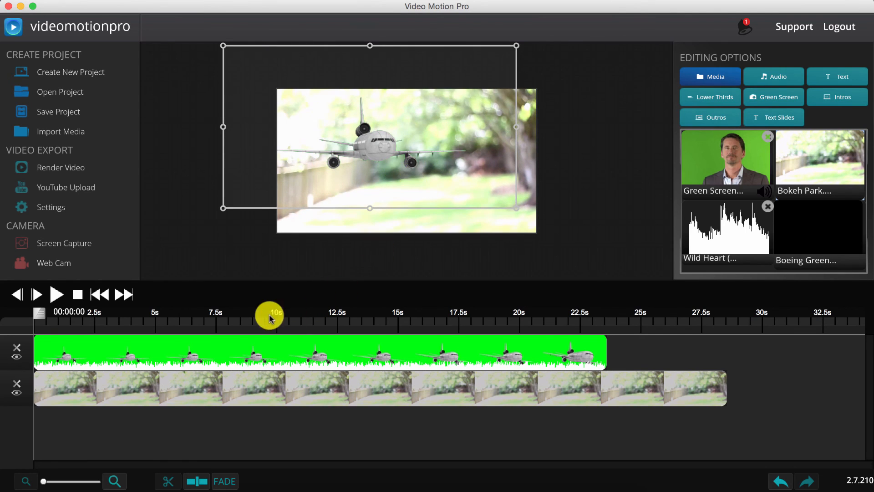
# Play back the composite to check it, then nudge the airliner slightly right.
pyautogui.click(63, 296)
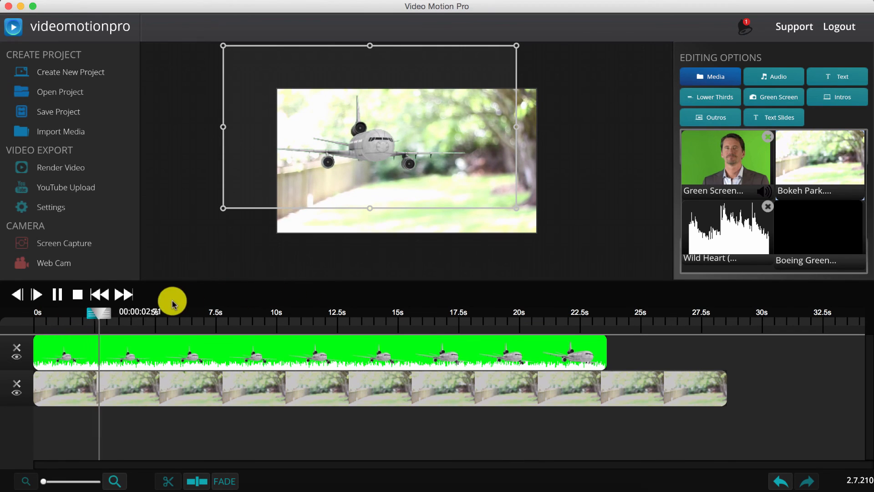
pyautogui.click(57, 295)
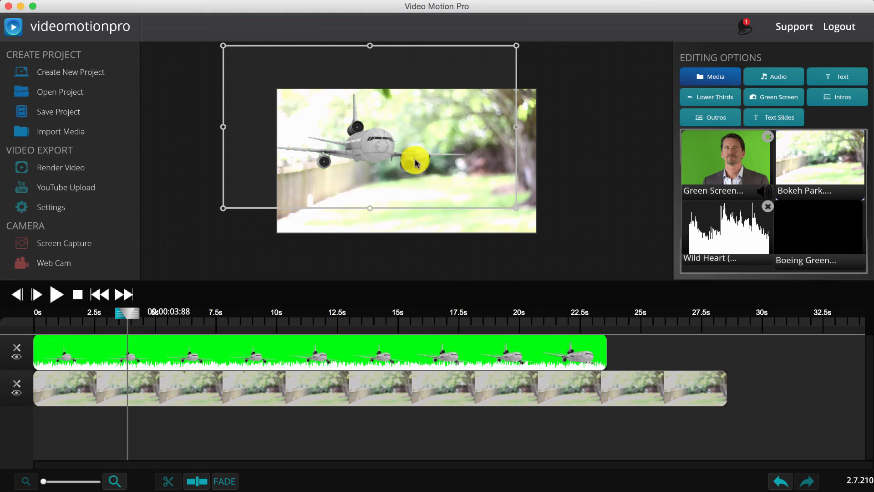
pyautogui.moveTo(361, 133); pyautogui.dragTo(369, 132)
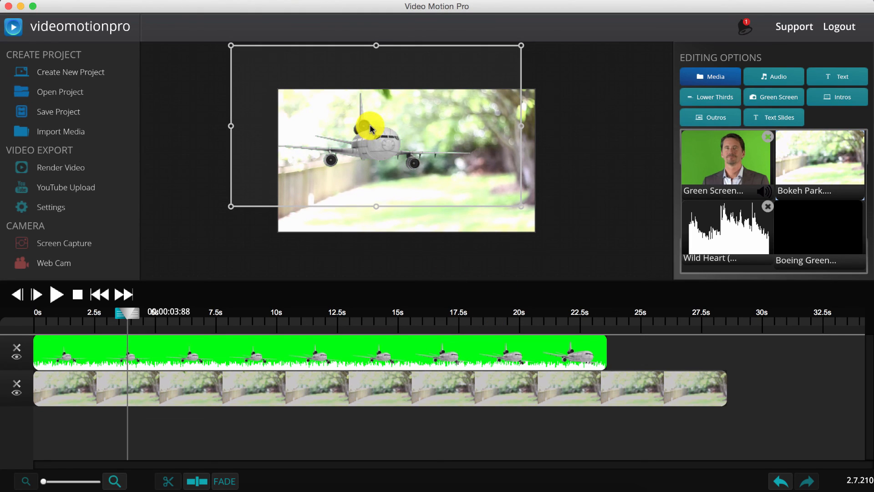